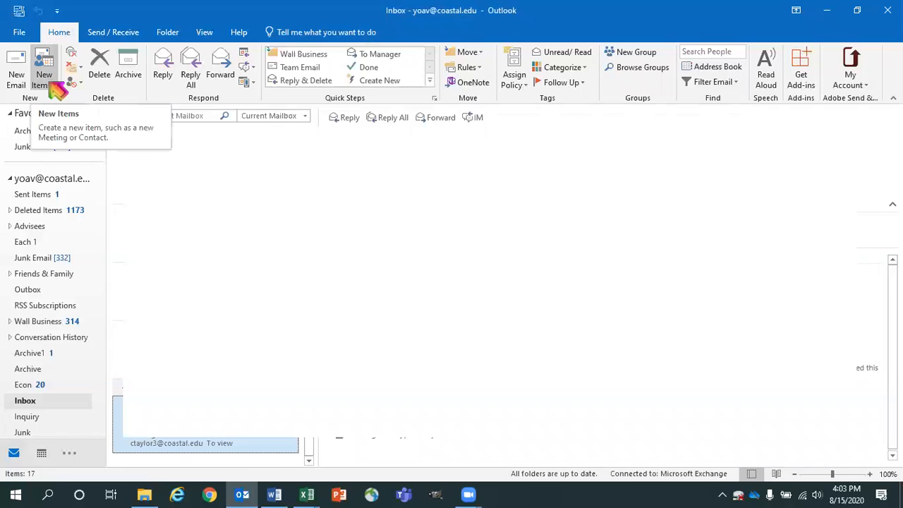
Step: Create a new Teams meeting with the subject "Econ 201: Macro"
click(53, 85)
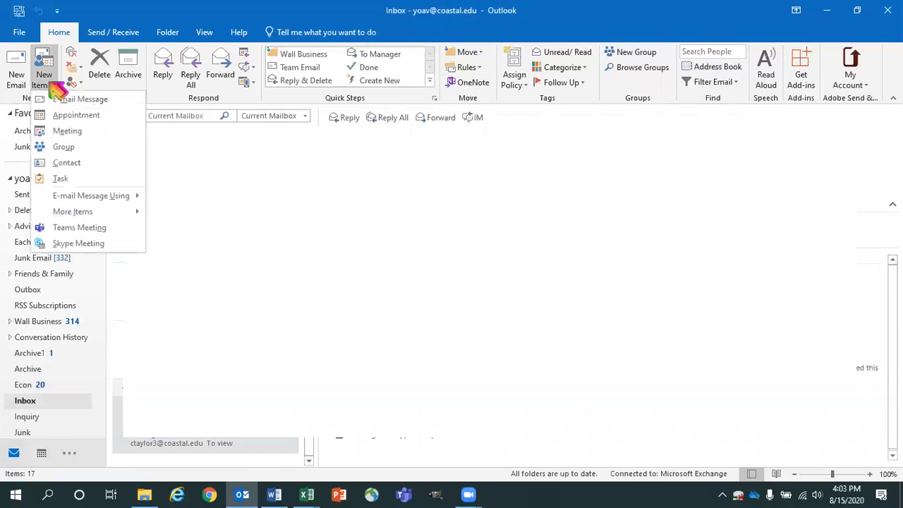
click(112, 230)
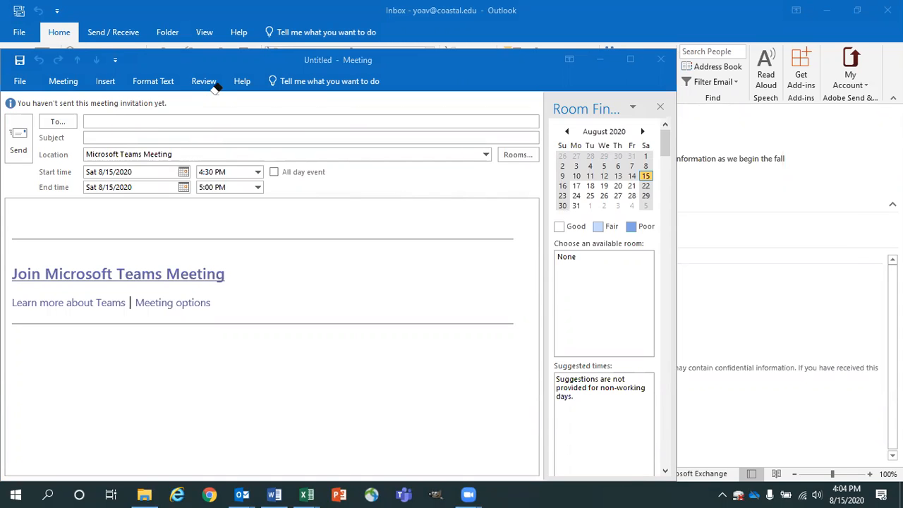
click(160, 121)
click(135, 138)
text(Ec)
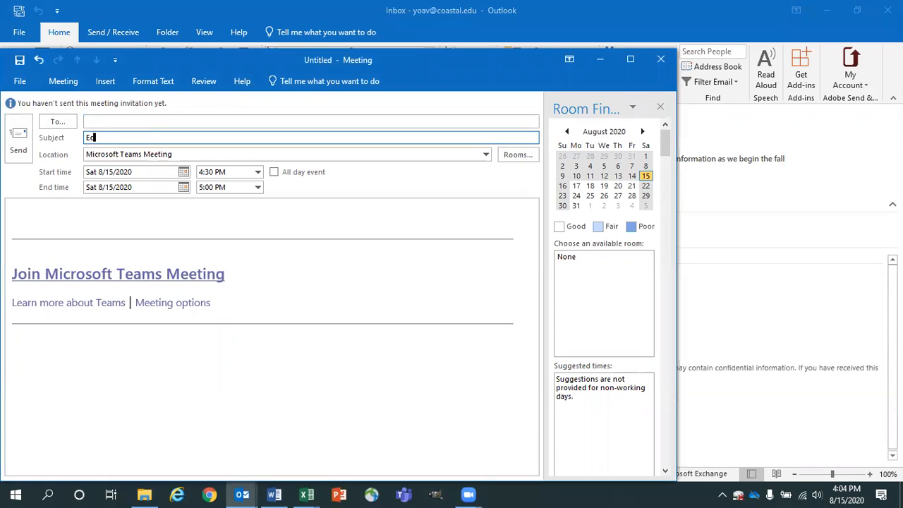
text(on 201: Macro)
Step: Write the invitation message "Dear Students, We will meet this semester using MS Teams. Please accept to join the meeting. See you later," with the sender's name
click(99, 218)
text(Dear Students, We will meet this semester using MS Teams. Please accept to join the meeting. See you later, Yoav)
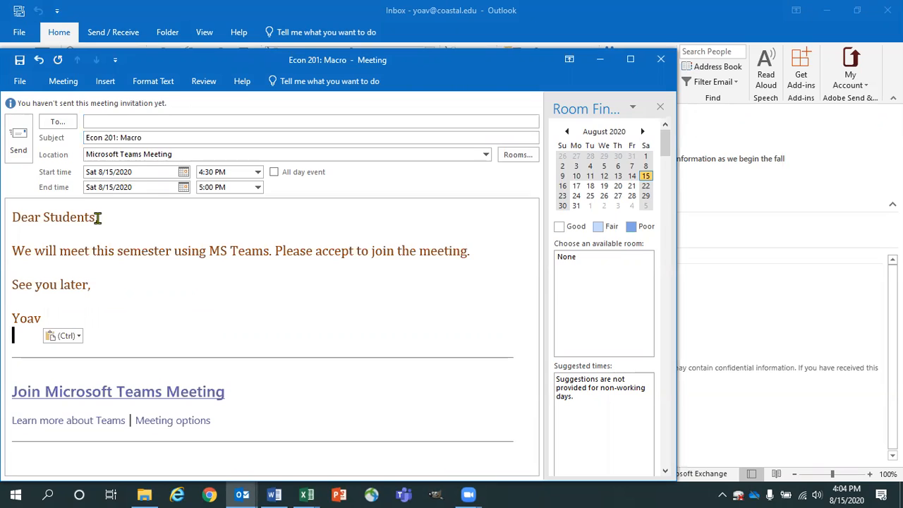
Step: Set the meeting's start to Wed 8/19/2020 at 3:00 PM
click(183, 172)
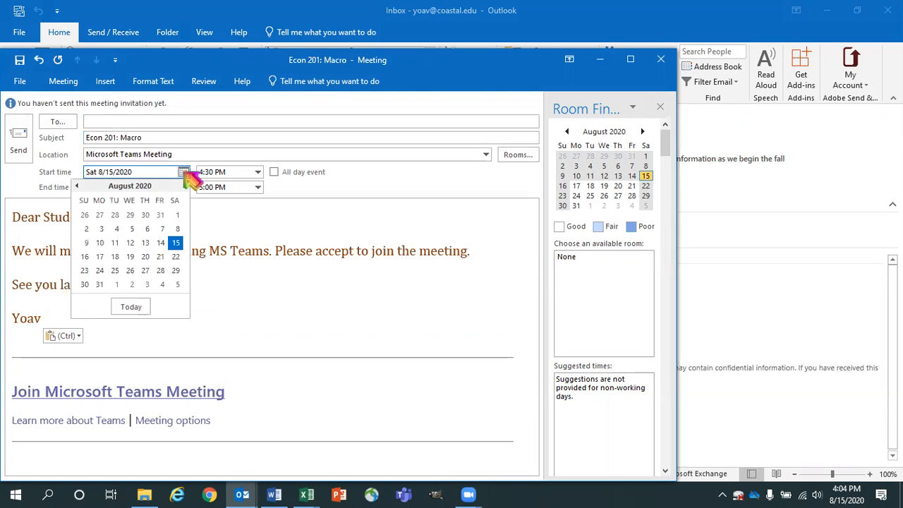
click(130, 256)
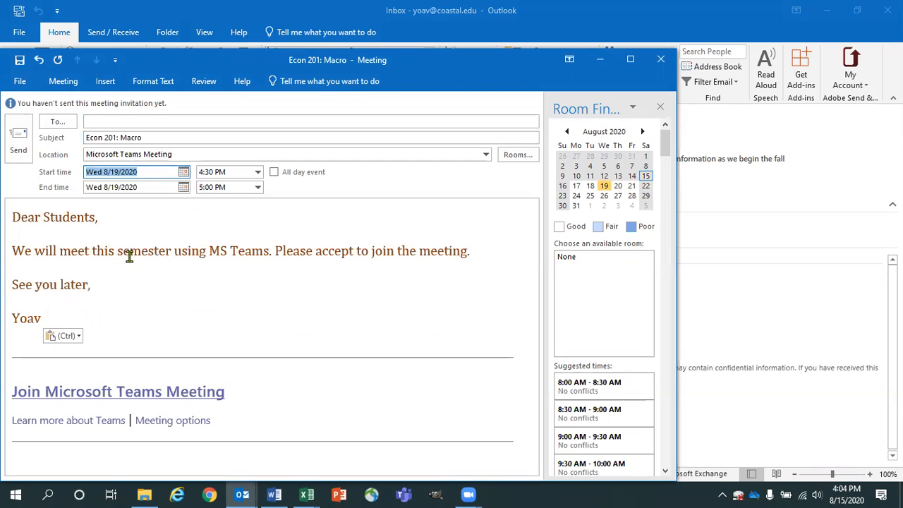
click(258, 173)
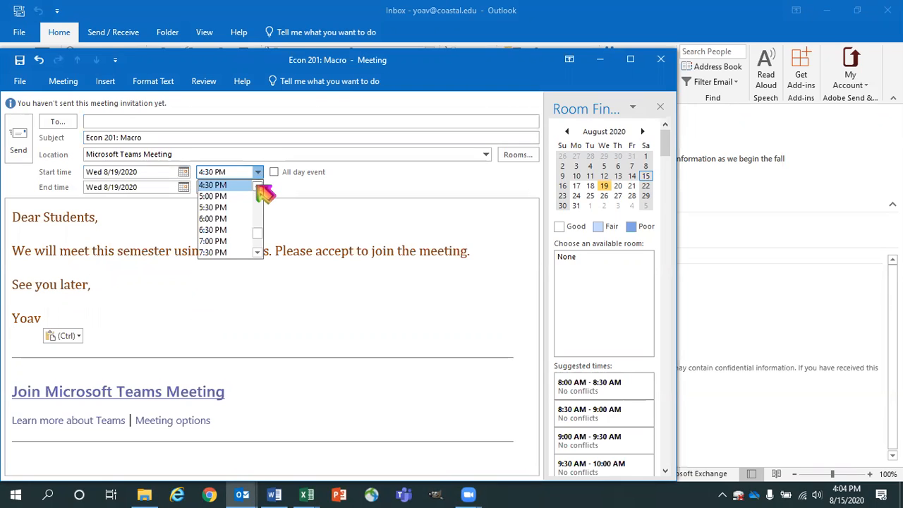
scroll(261, 190, up, 4)
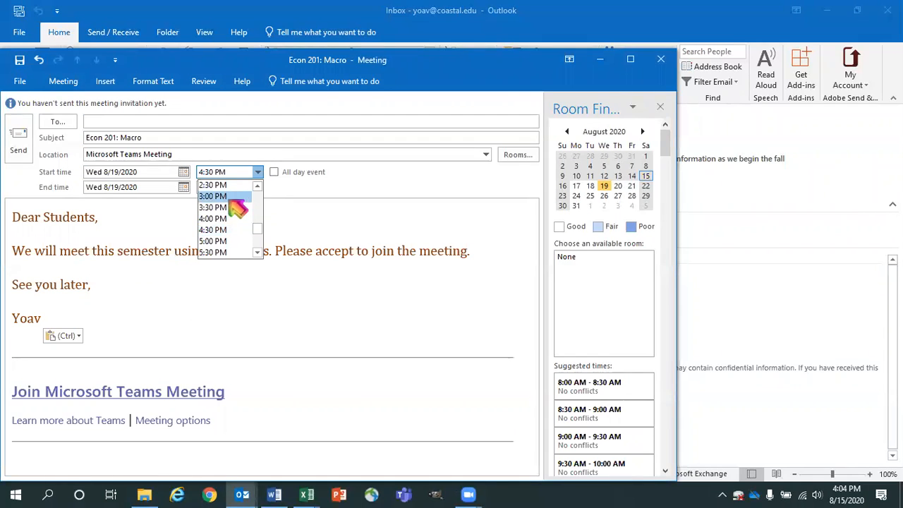
click(238, 207)
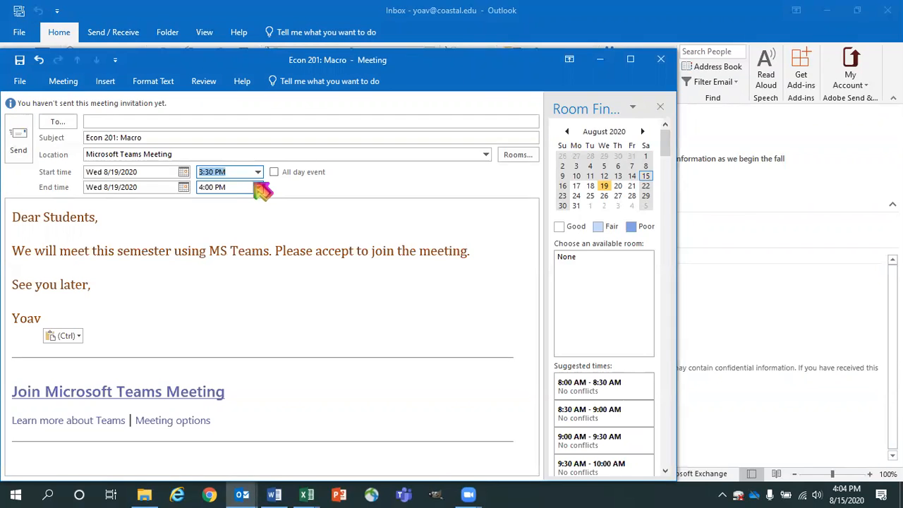
click(259, 174)
scroll(264, 187, up, 1)
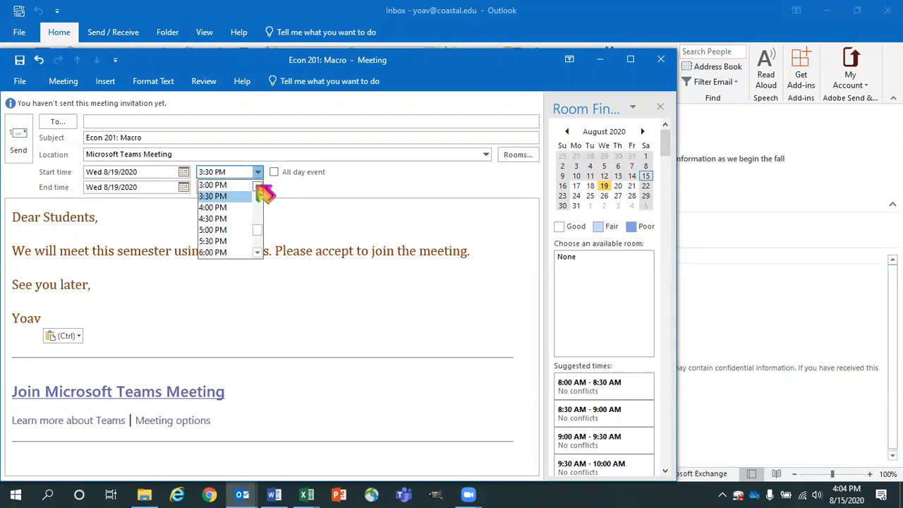
click(236, 186)
Step: Set the meeting's end time to 4:00 PM for a one-hour duration
click(259, 188)
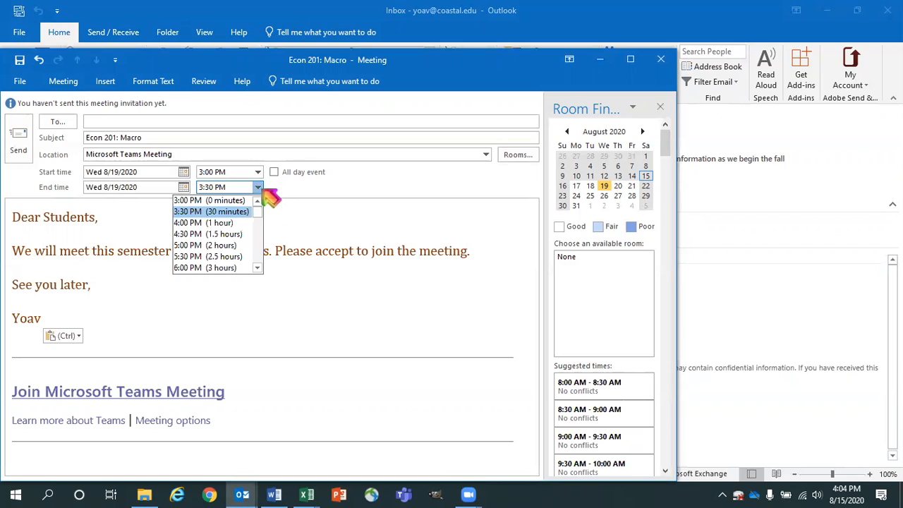
click(241, 223)
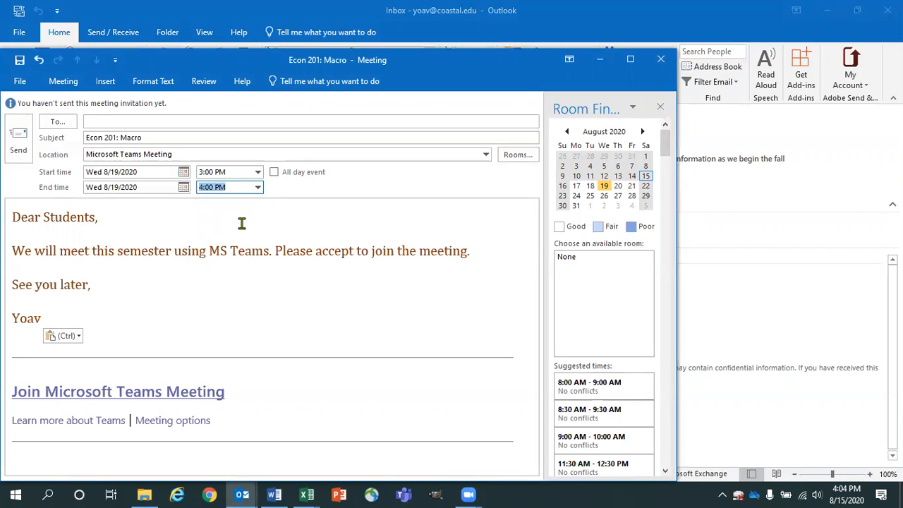
click(259, 187)
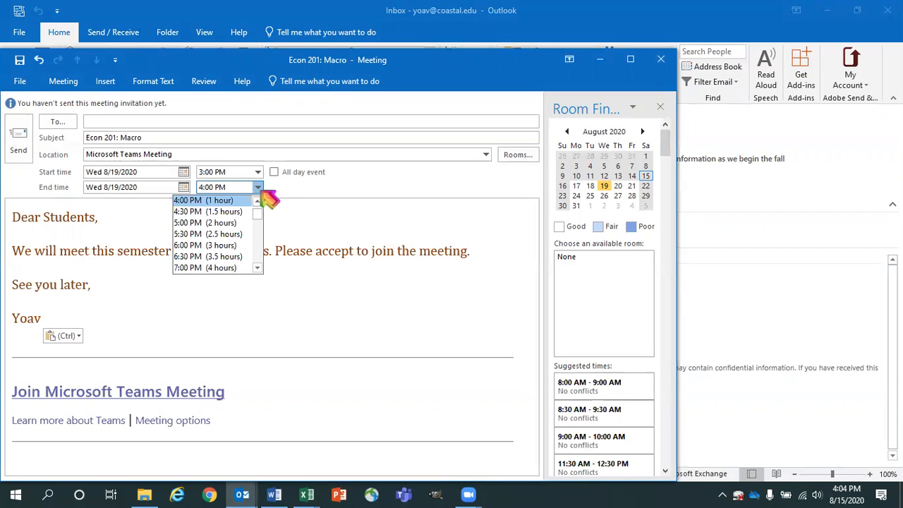
click(292, 214)
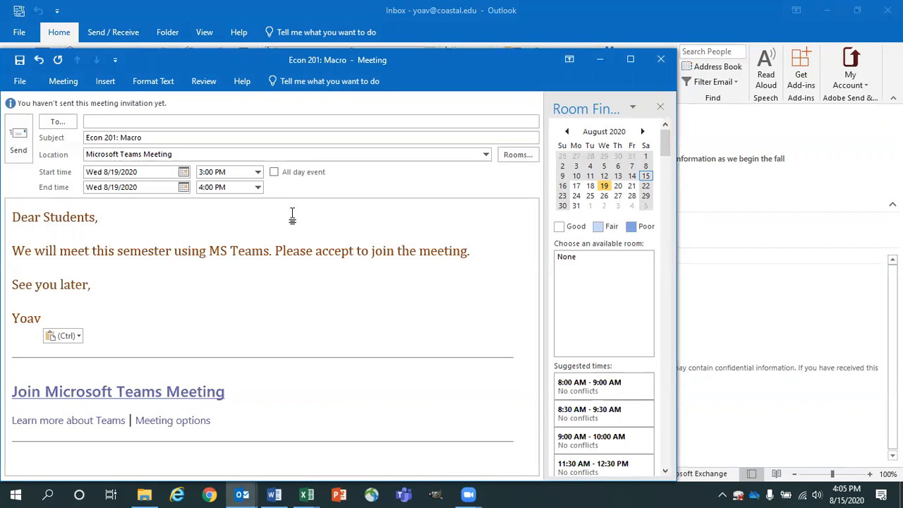
Step: Make the meeting recur weekly on Monday, Wednesday and Friday, with the range starting Wed 8/19/2020
click(62, 82)
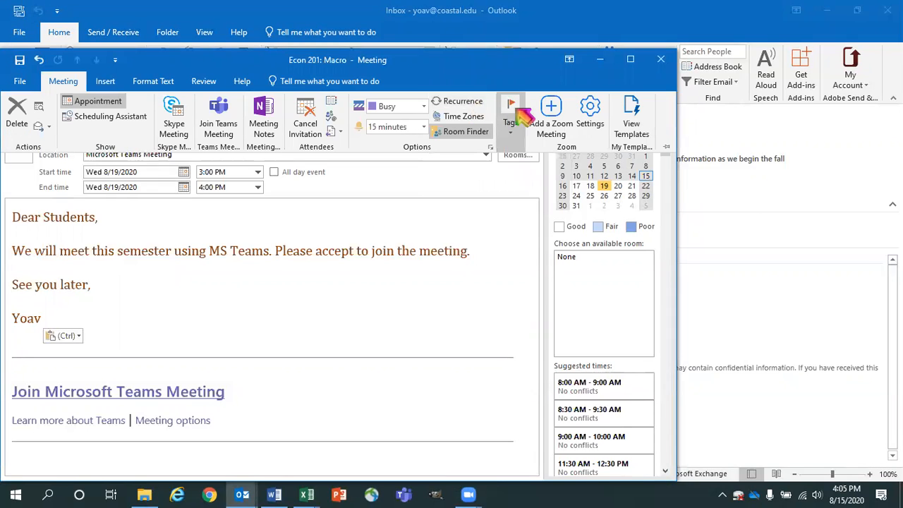
click(467, 102)
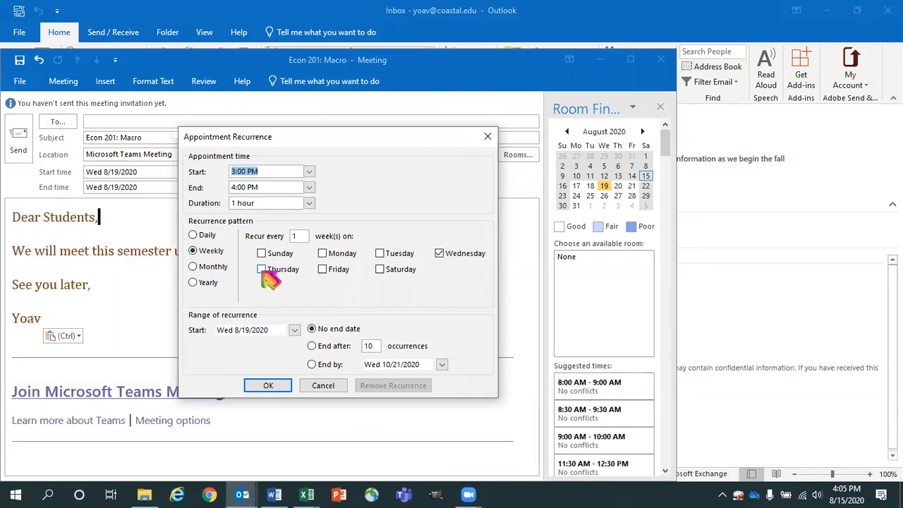
click(323, 254)
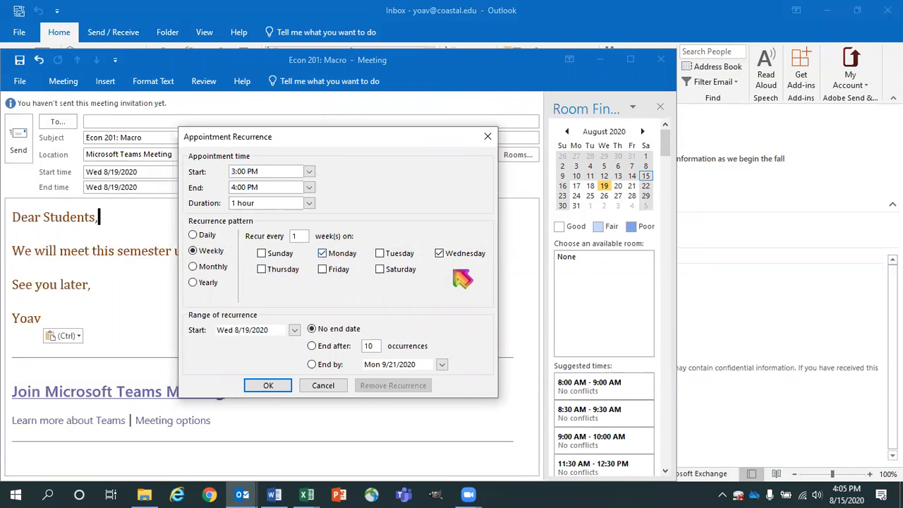
click(329, 272)
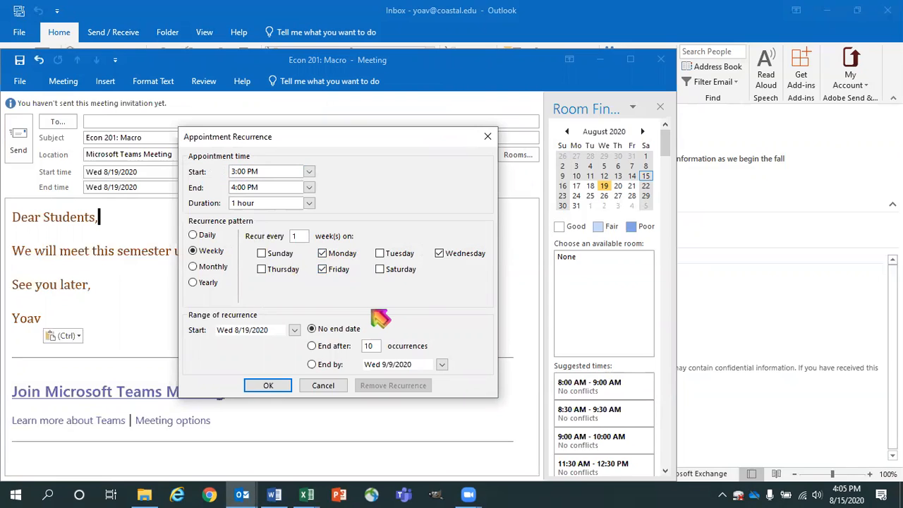
click(294, 330)
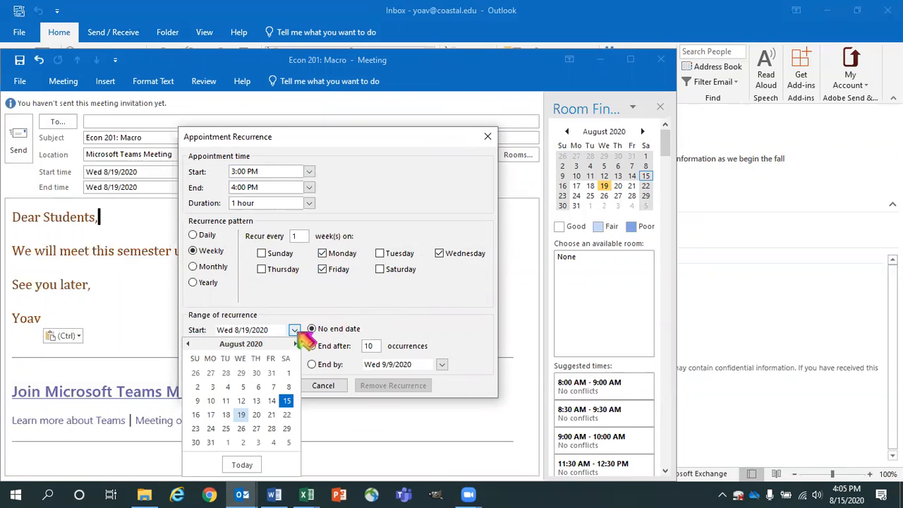
click(241, 415)
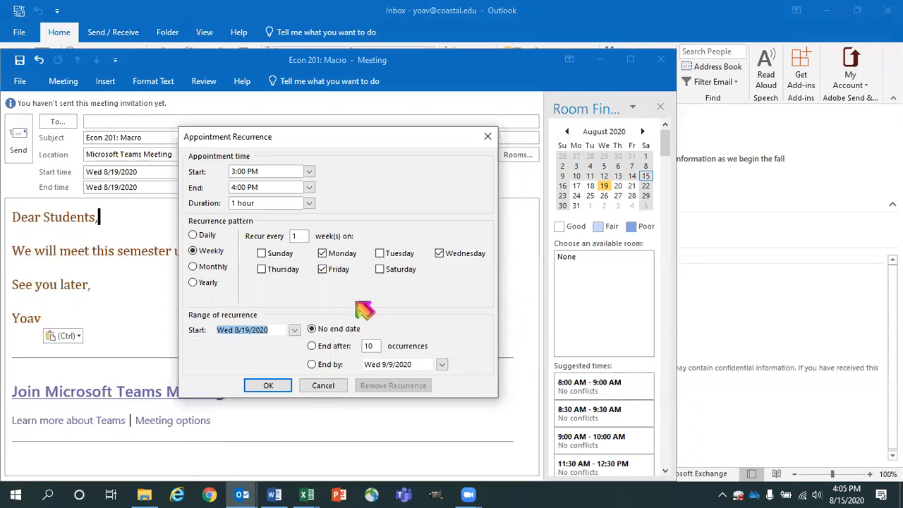
Step: Set the recurrence to end by Fri 12/4/2020 and apply the recurrence settings
click(442, 365)
click(443, 225)
click(442, 225)
click(443, 225)
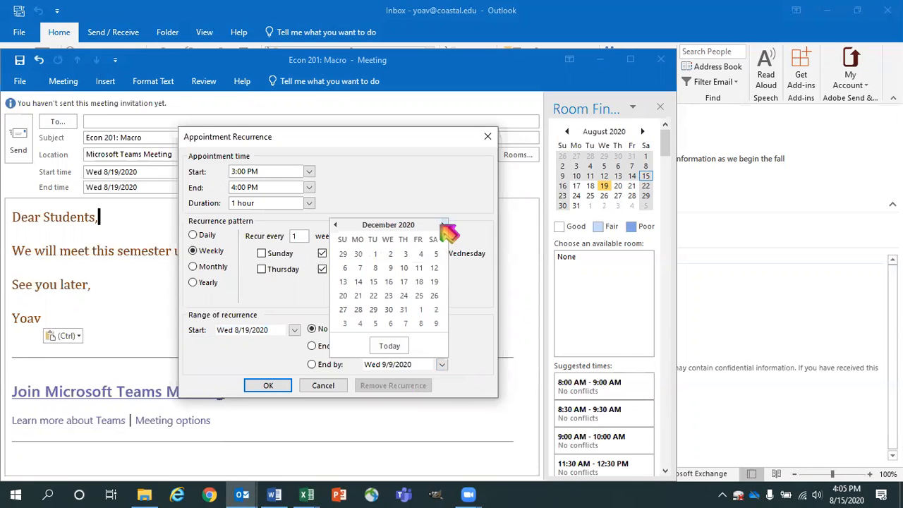
click(421, 254)
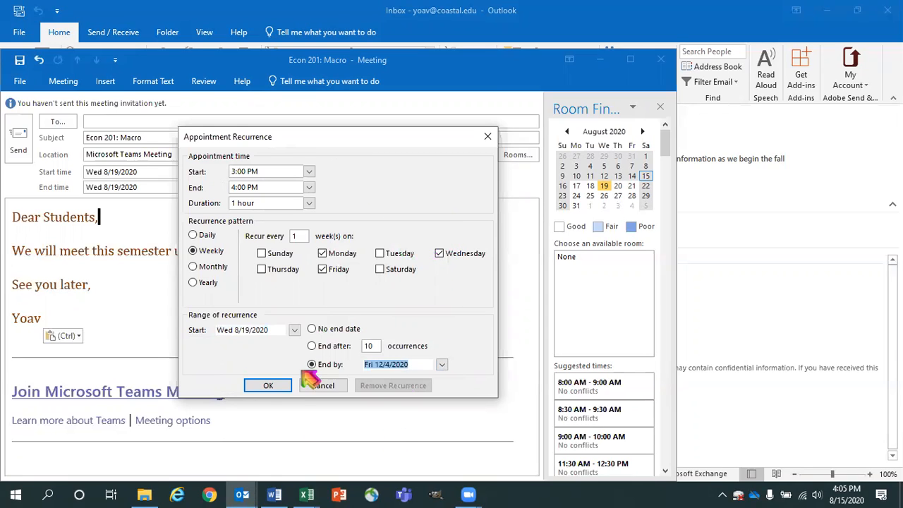
click(268, 386)
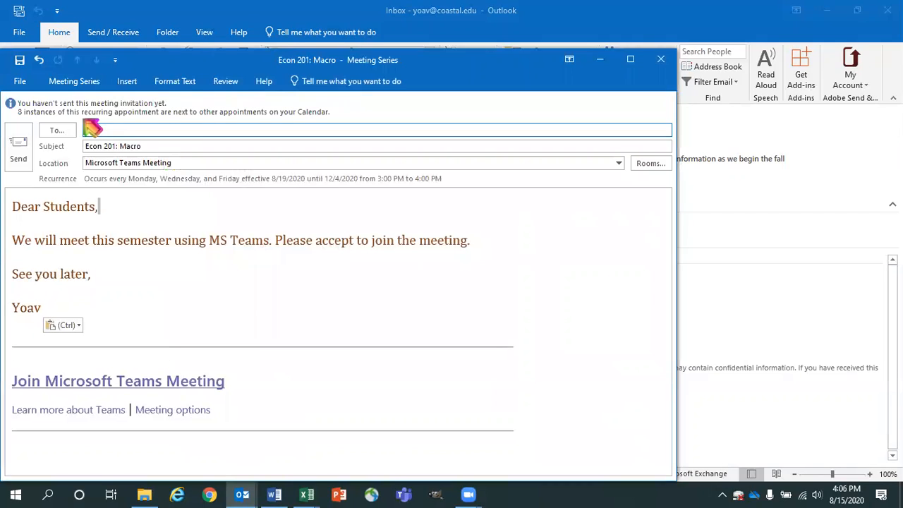
Step: Save the Econ 201: Macro meeting series and close its window without sending it
click(26, 83)
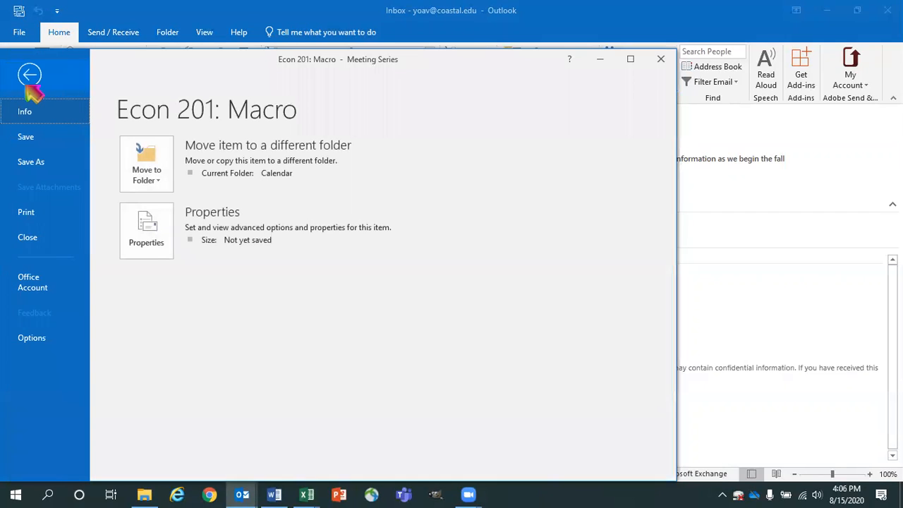
click(35, 143)
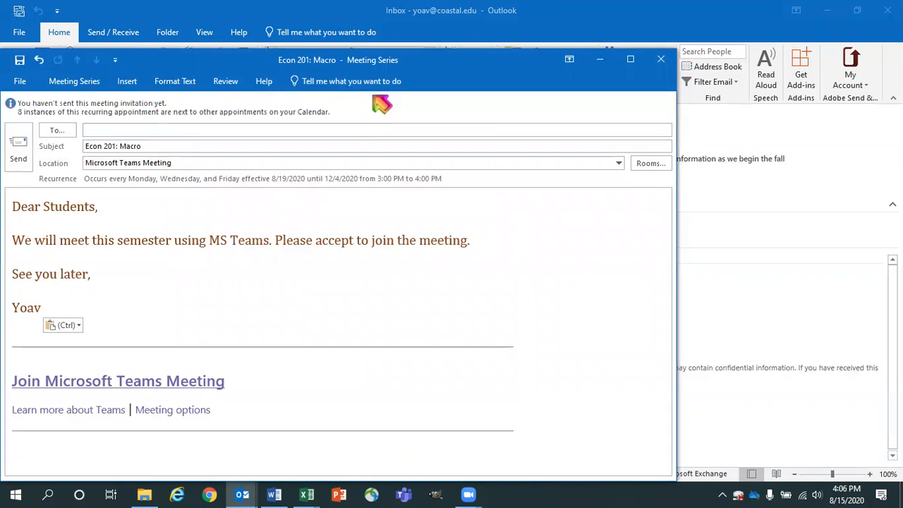
click(661, 60)
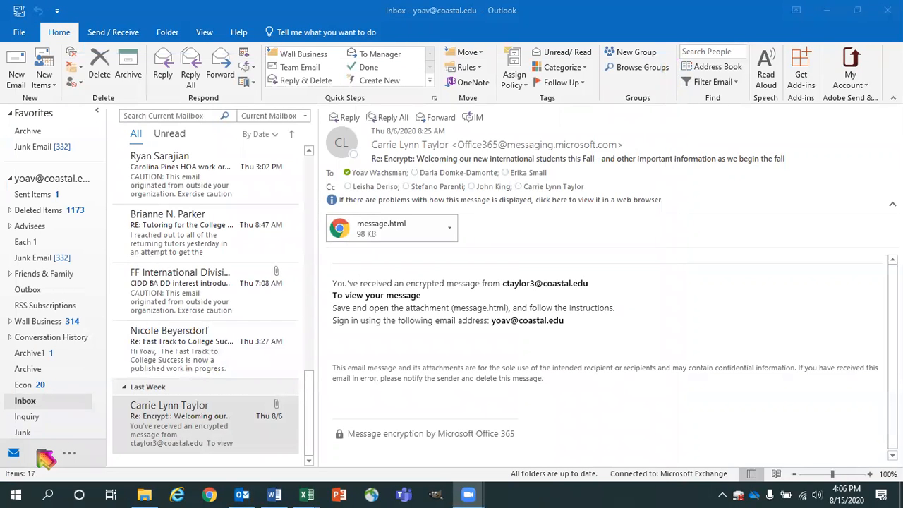
Step: Switch to the calendar and examine the Econ 201: Macro meetings on Mondays, Wednesdays and Fridays from August into October 2020
click(43, 455)
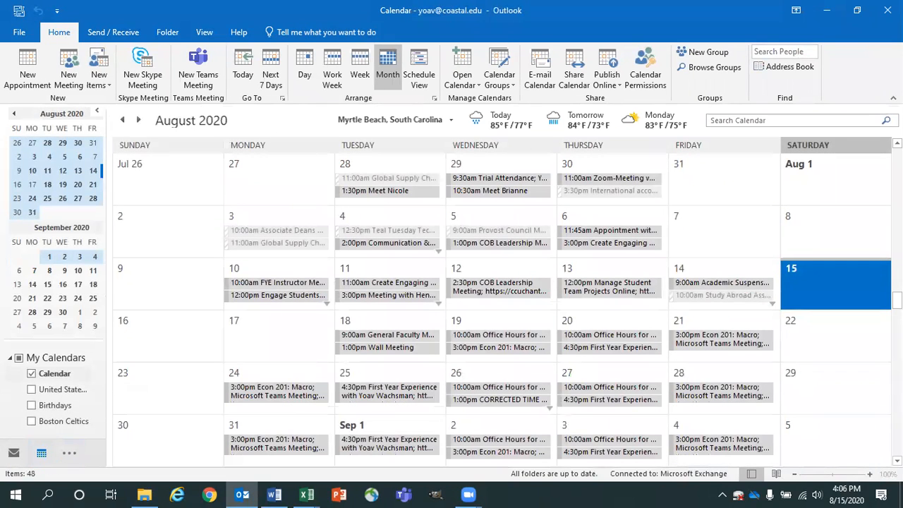
drag(896, 301, 896, 307)
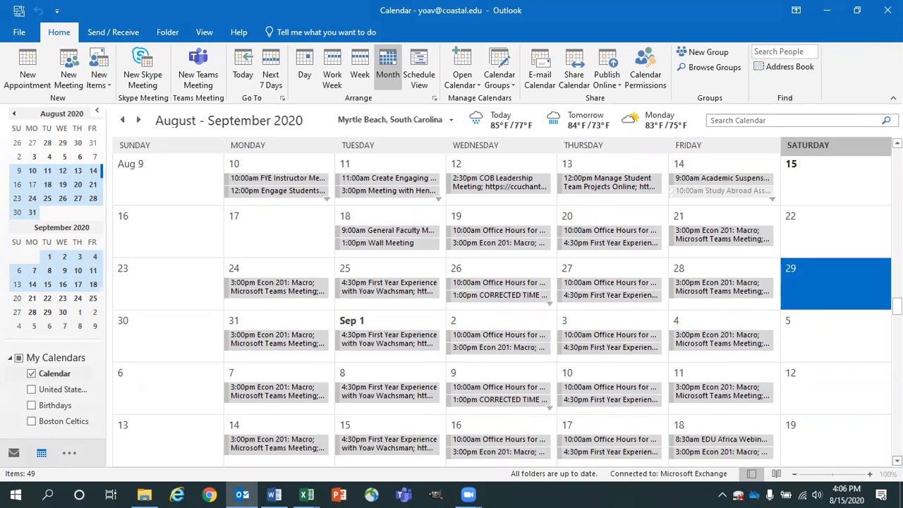
scroll(502, 303, down, 1)
scroll(502, 304, down, 1)
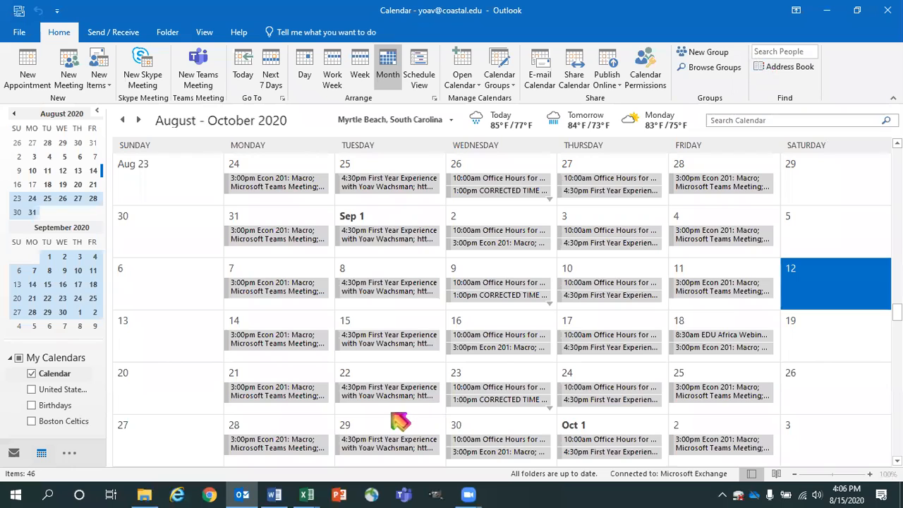
click(283, 372)
click(691, 378)
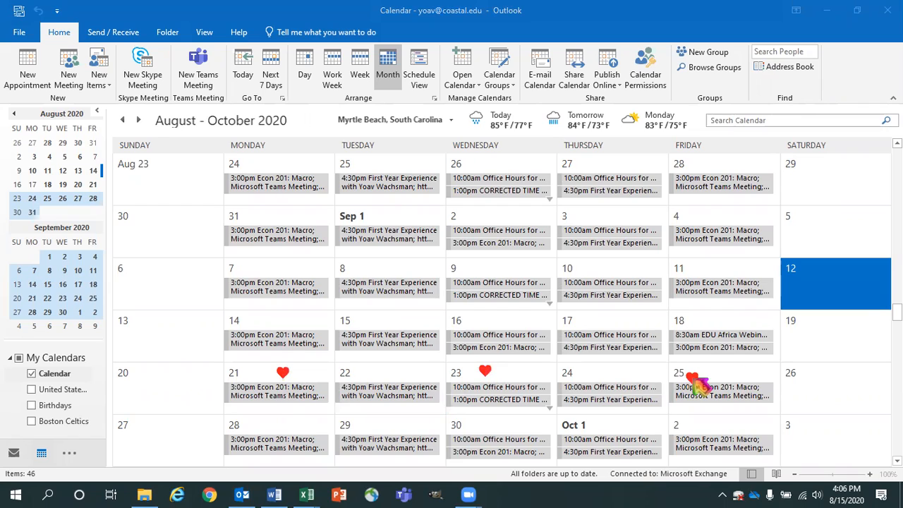
click(285, 429)
click(483, 424)
click(727, 433)
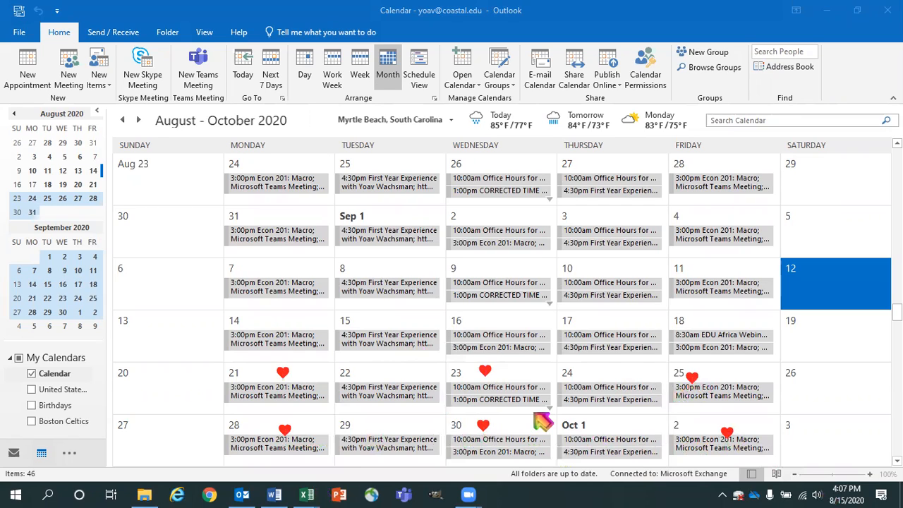
Step: Start forwarding the whole Econ 201: Macro series from the Monday, September 21 meeting and add the class's e-mail address as recipient
right_click(293, 395)
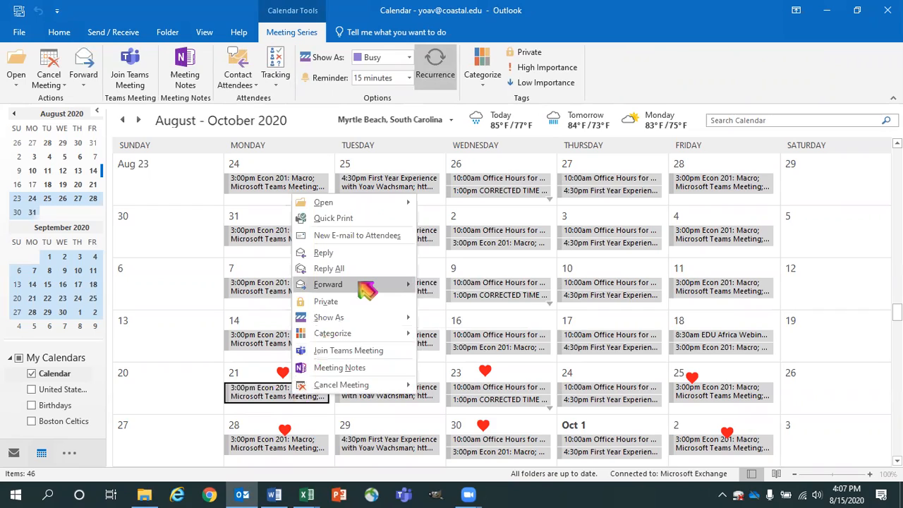
mouse_move(361, 284)
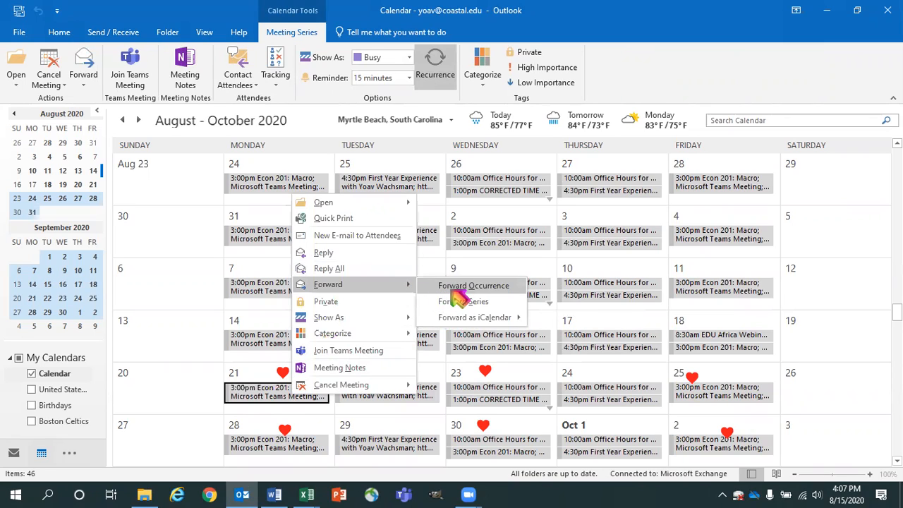
click(488, 316)
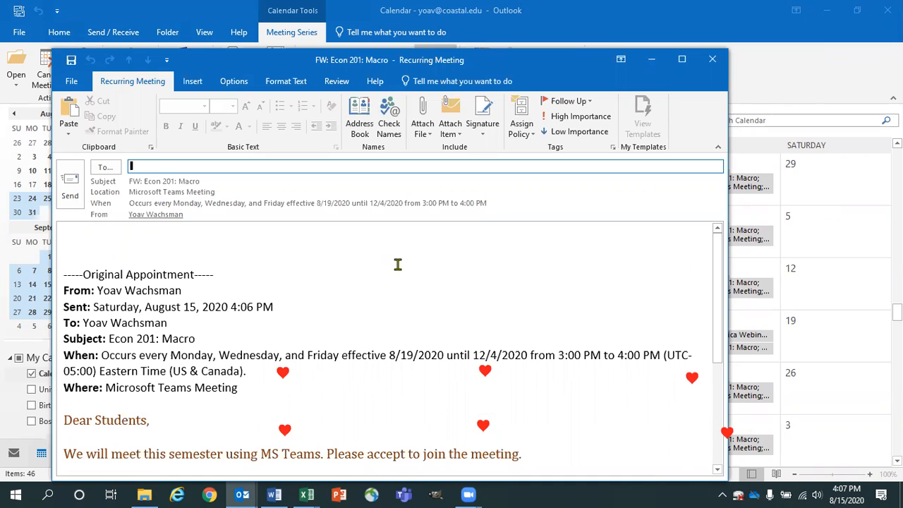
text(Econ)
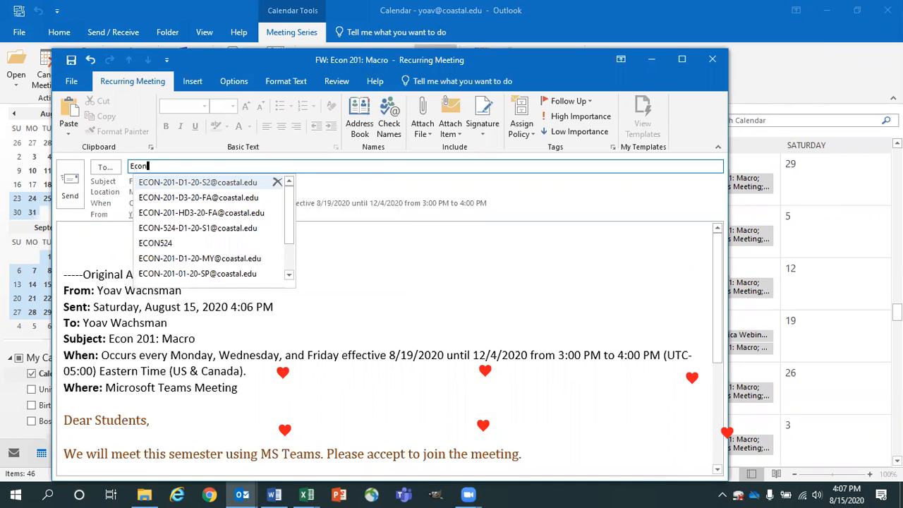
click(212, 182)
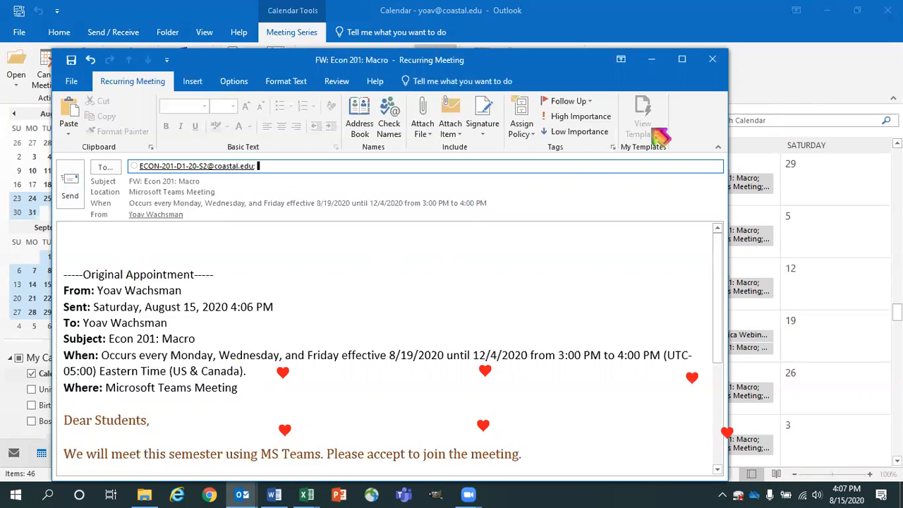
Step: Close the forwarded Econ 201: Macro invitation without sending it or saving changes
click(713, 62)
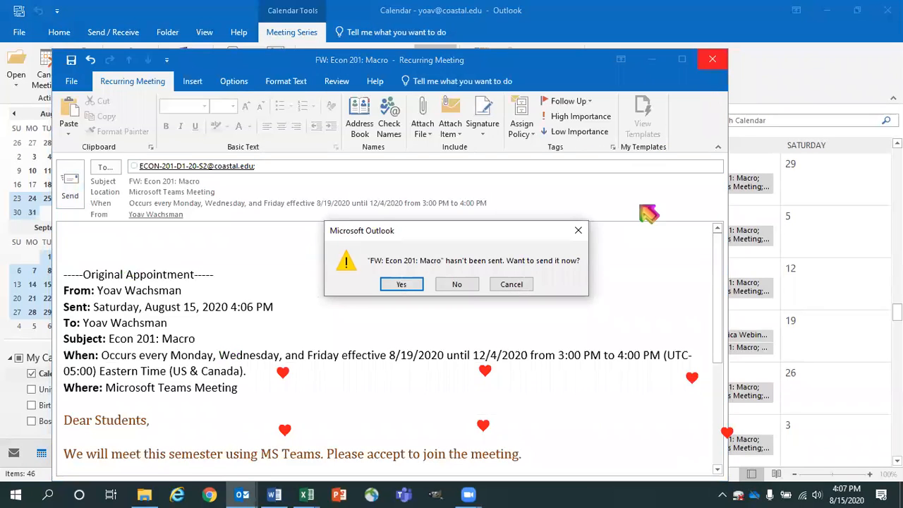
click(459, 285)
click(458, 284)
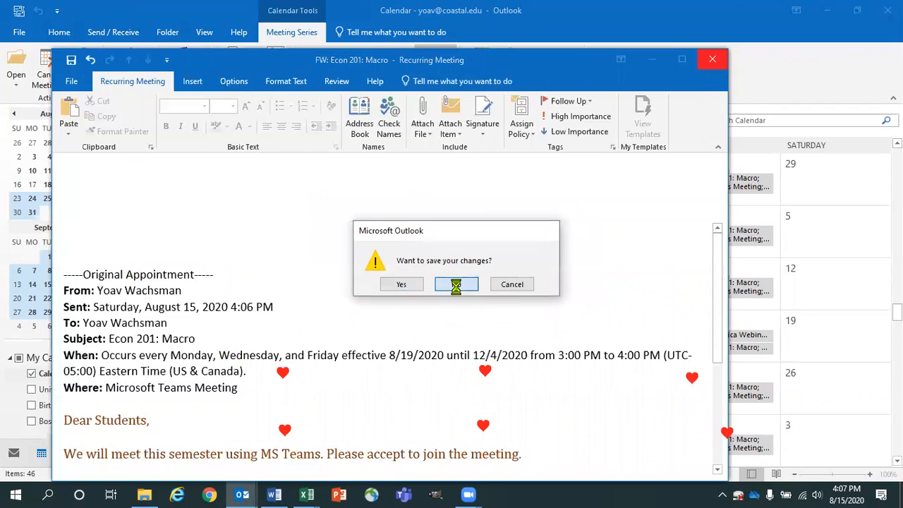